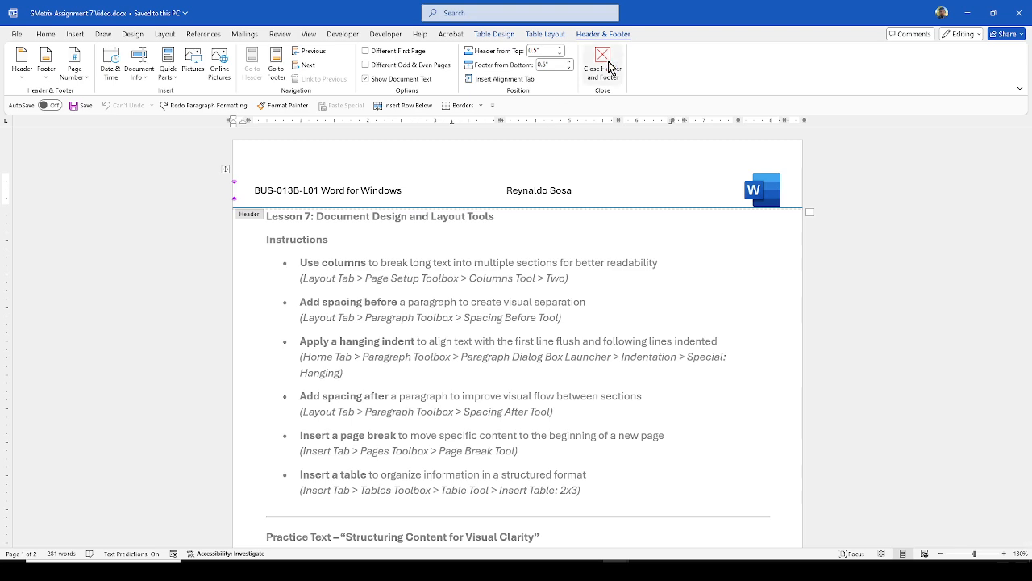
# Close the header and lay out Paragraph 1 of the practice text in two columns
pyautogui.click(604, 62)
pyautogui.scroll(-1, 355, 289)
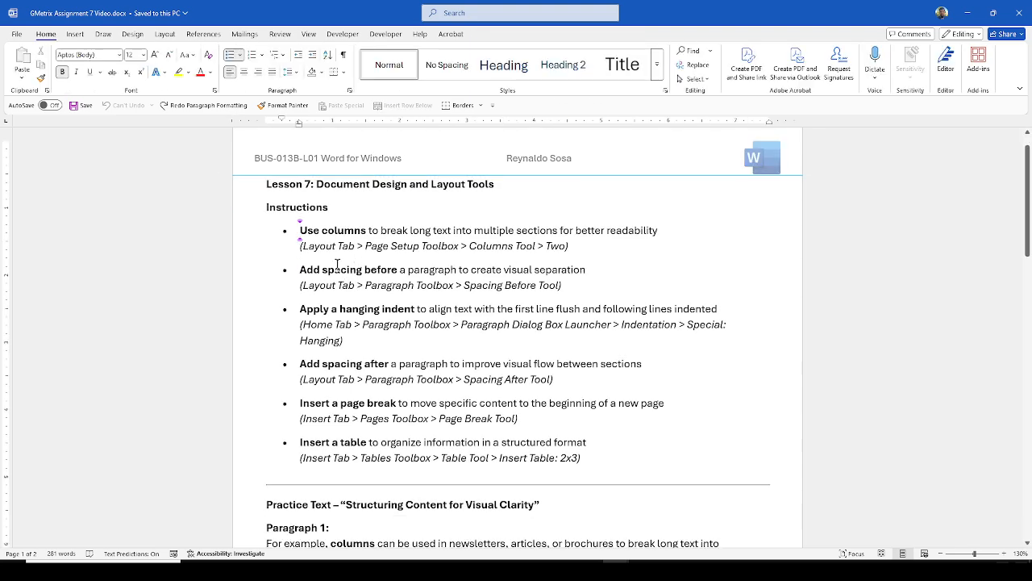
pyautogui.scroll(-5, 405, 355)
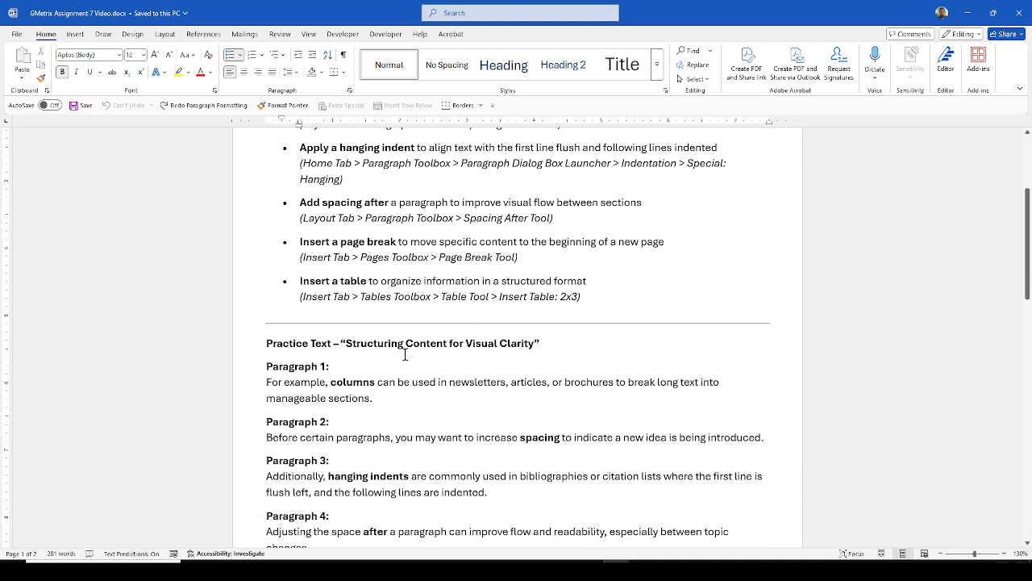
pyautogui.scroll(-3, 405, 355)
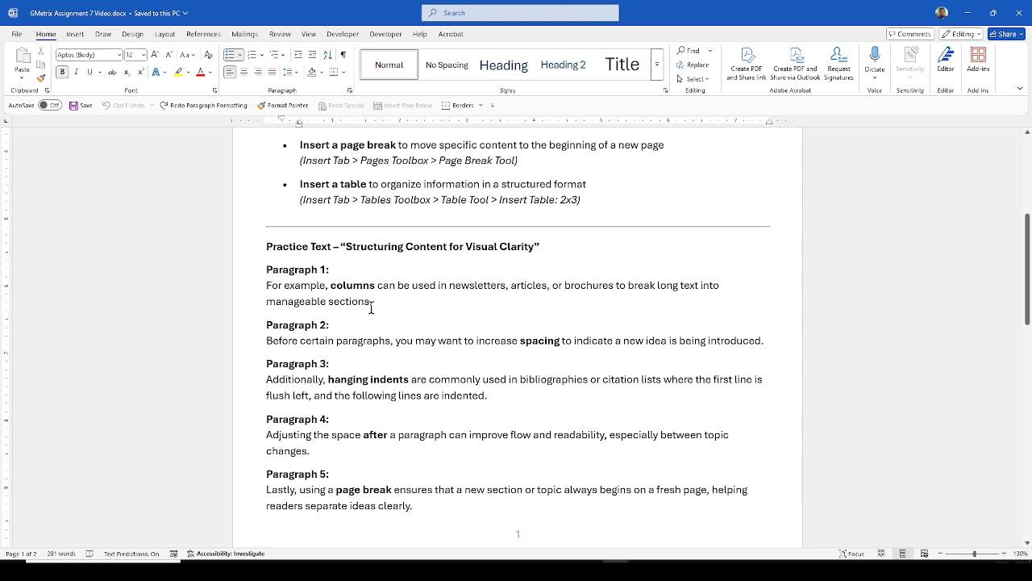
pyautogui.moveTo(373, 303); pyautogui.dragTo(267, 266)
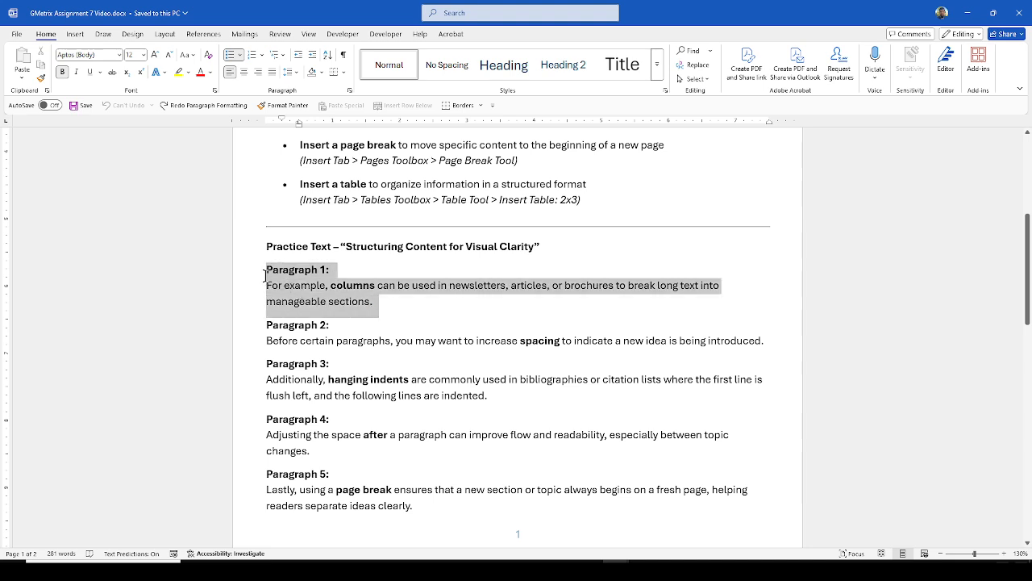
pyautogui.click(165, 33)
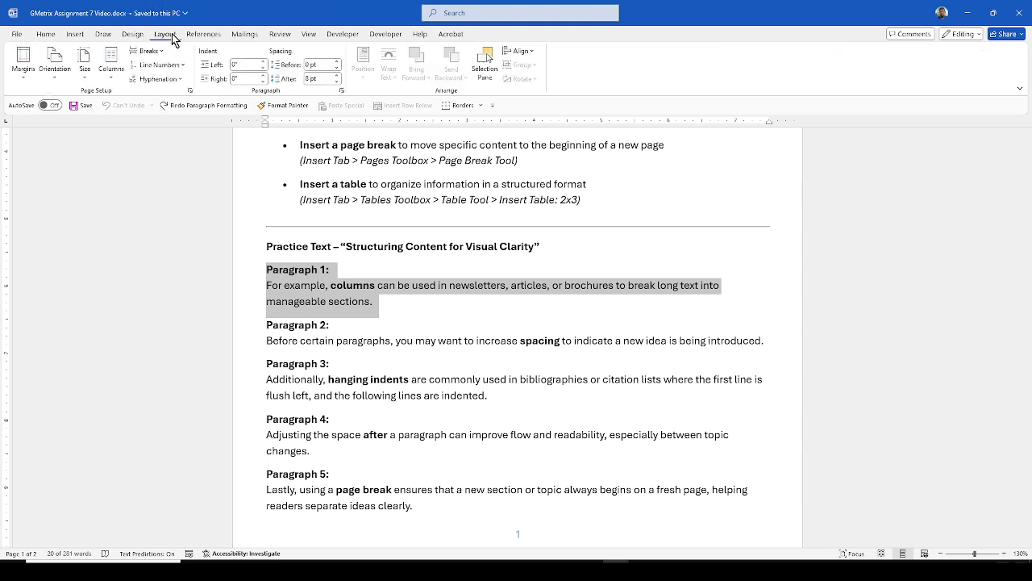
pyautogui.click(120, 81)
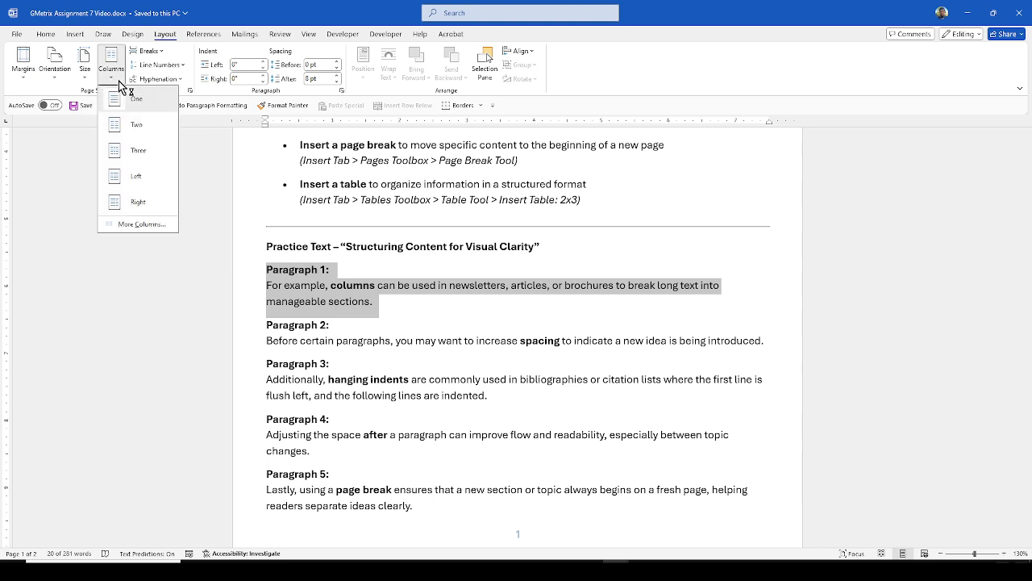
pyautogui.click(137, 126)
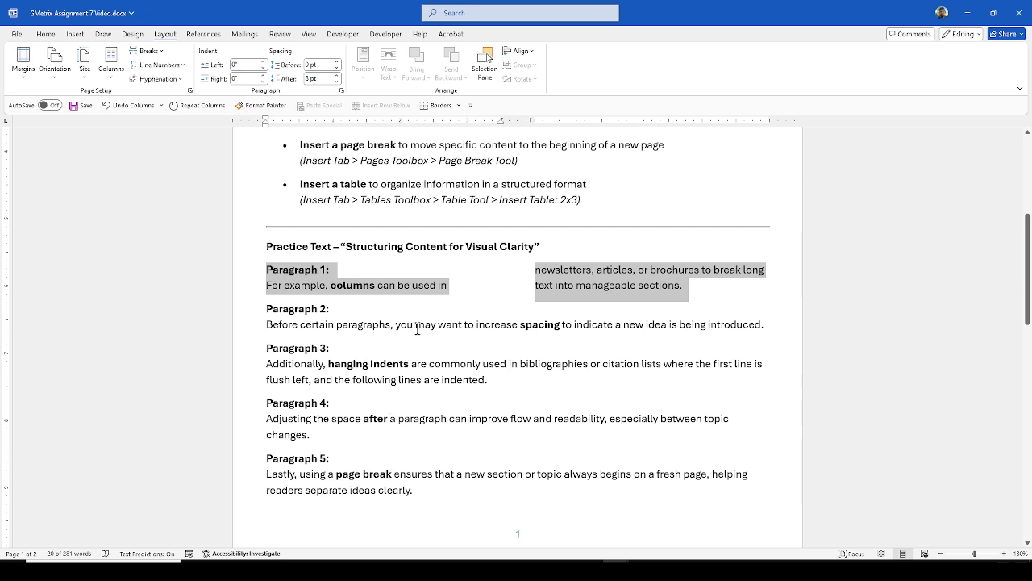
pyautogui.click(387, 342)
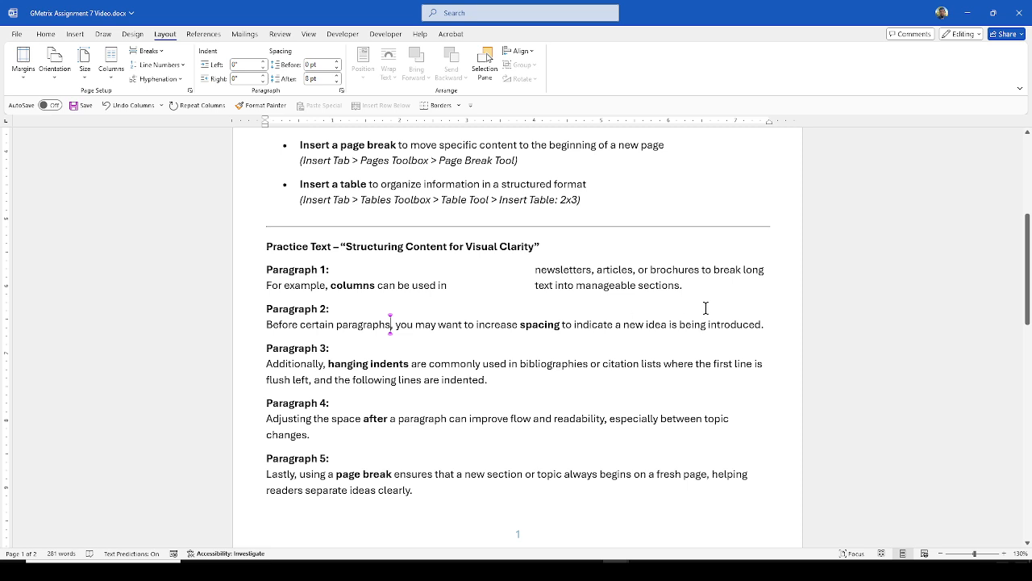
# Set the spacing before Paragraph 2, including its heading line, to 54 pt
pyautogui.moveTo(784, 326); pyautogui.dragTo(267, 305)
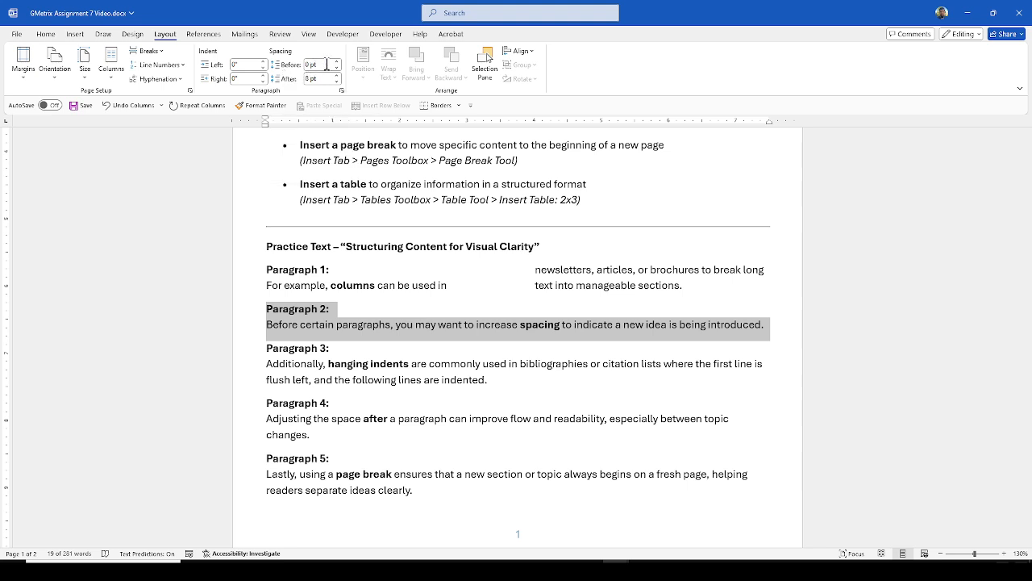
pyautogui.click(342, 91)
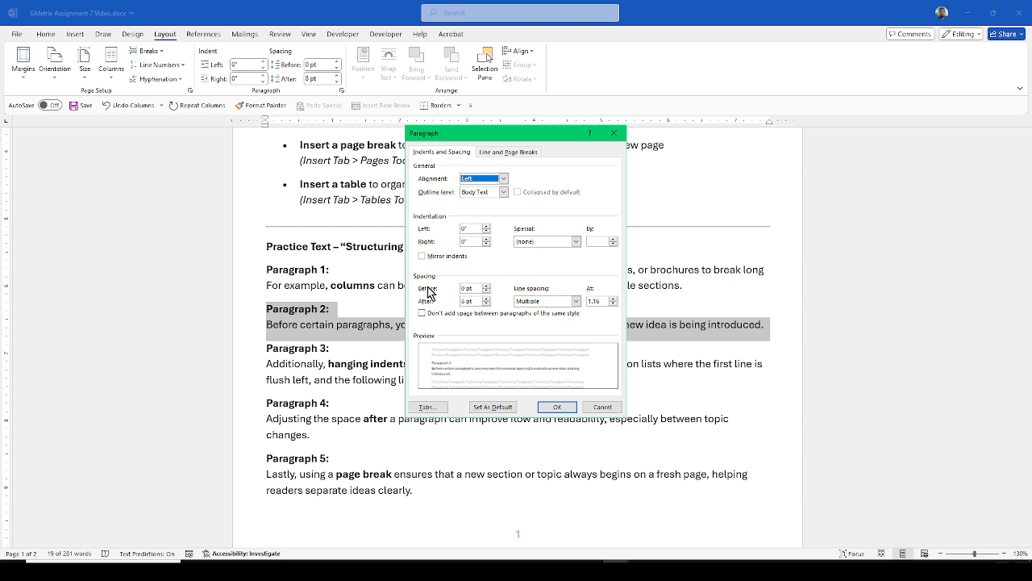
pyautogui.click(602, 409)
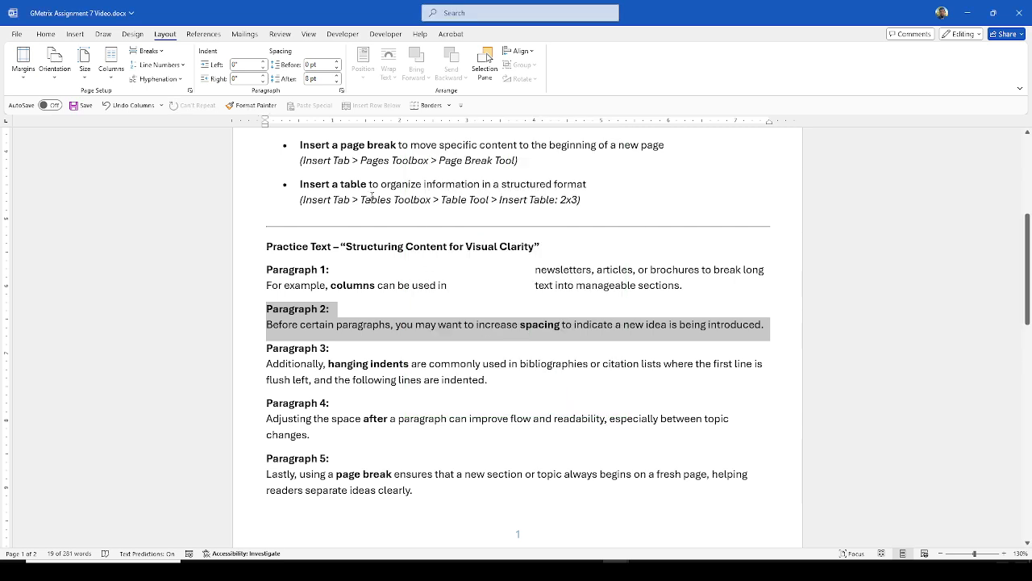
pyautogui.click(337, 62)
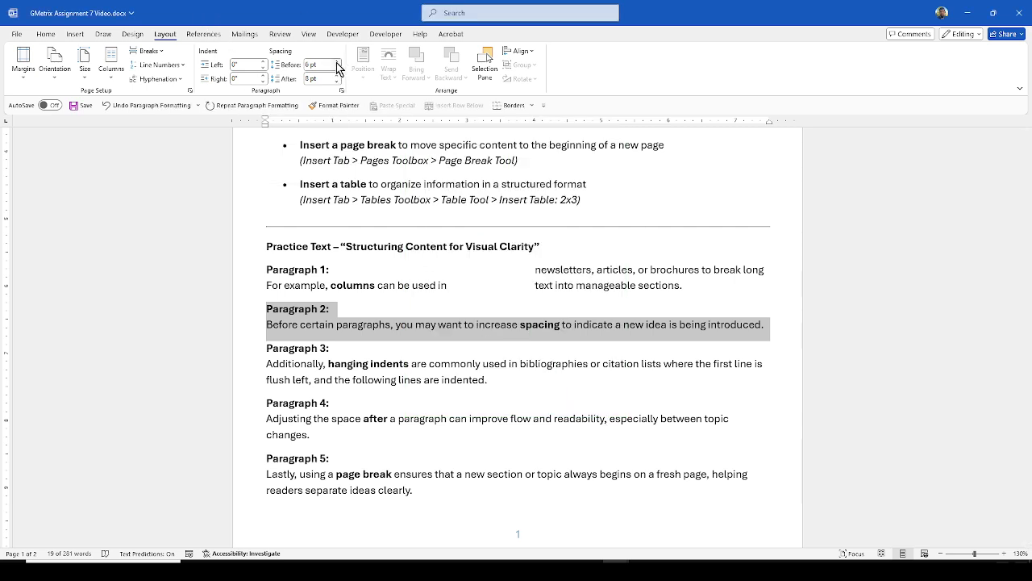
pyautogui.click(337, 62)
pyautogui.click(337, 62)
pyautogui.click(337, 62)
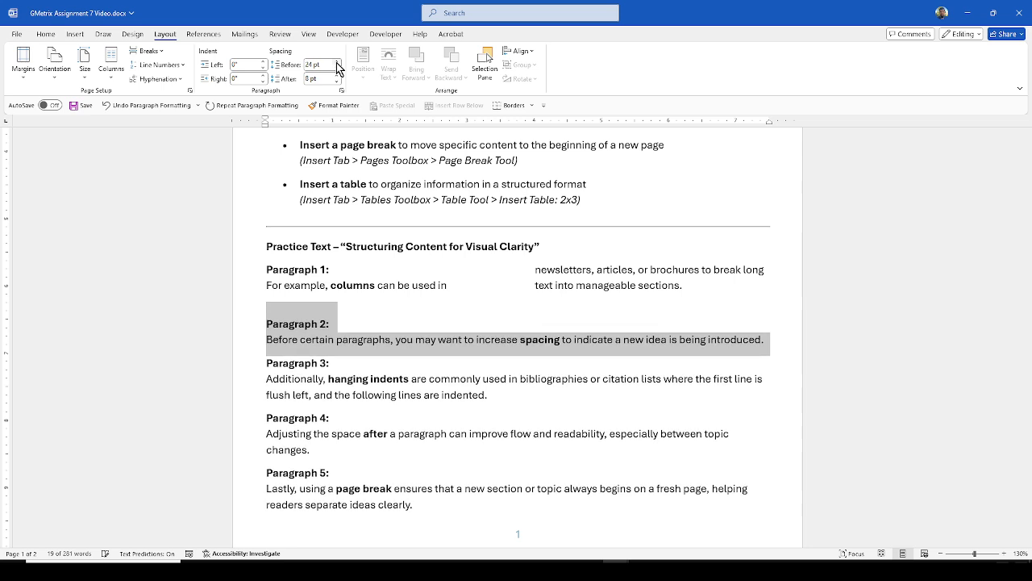
pyautogui.click(337, 62)
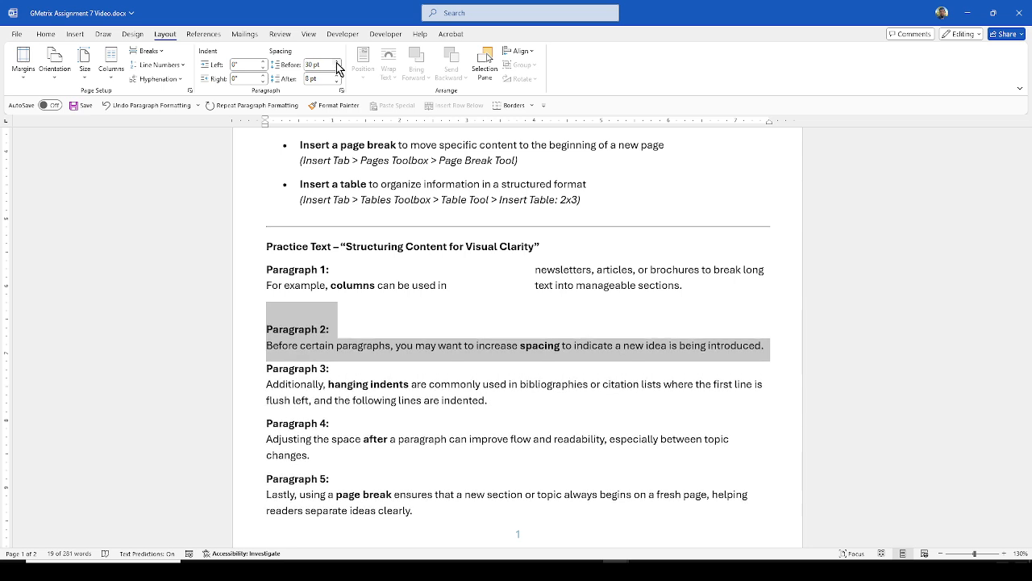
pyautogui.click(338, 62)
pyautogui.click(337, 62)
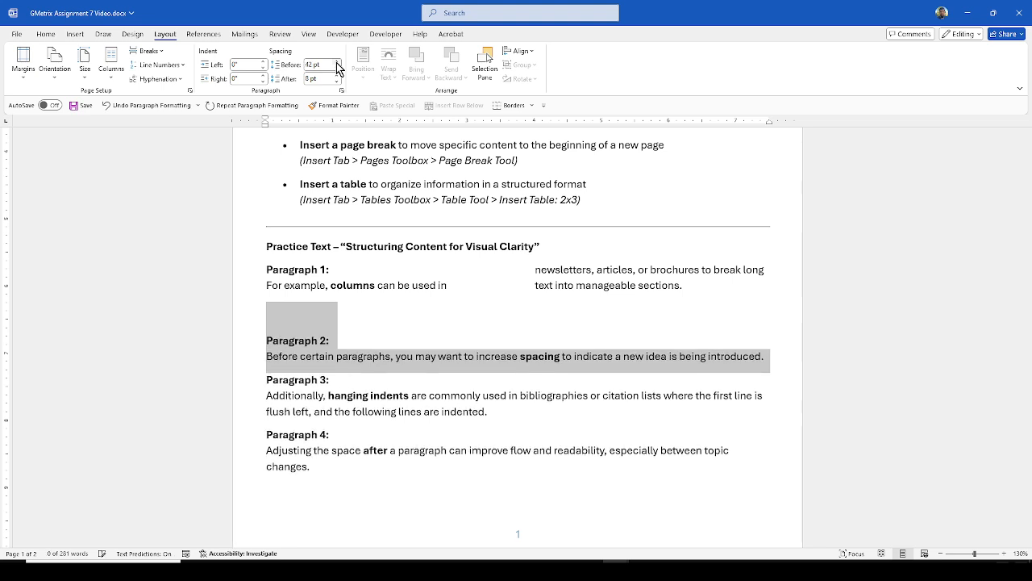
pyautogui.click(337, 62)
pyautogui.click(337, 63)
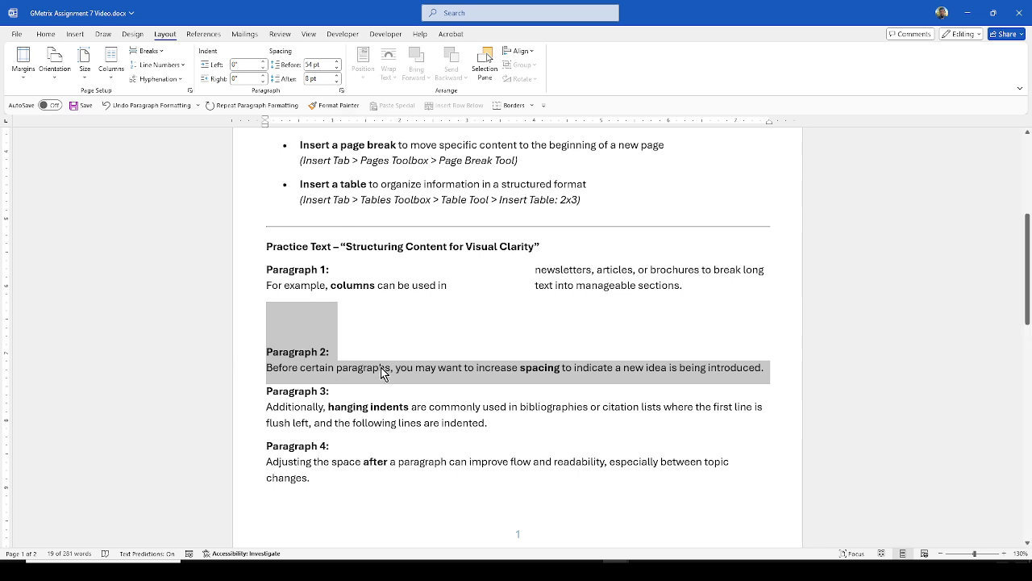
# Apply a special hanging indent of 0.5" to Paragraph 3, including its heading line
pyautogui.scroll(-1, 381, 372)
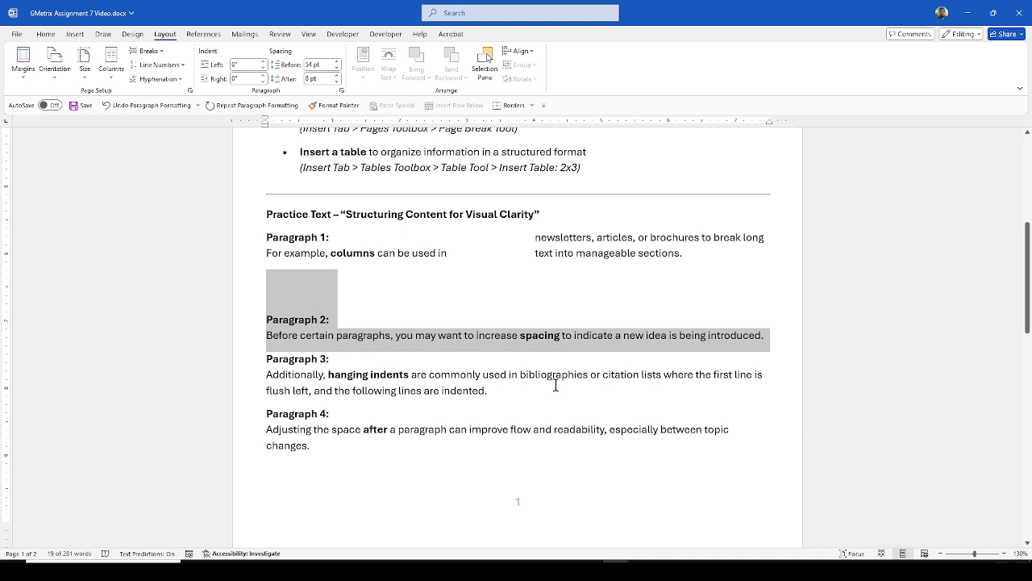
pyautogui.moveTo(489, 392); pyautogui.dragTo(261, 362)
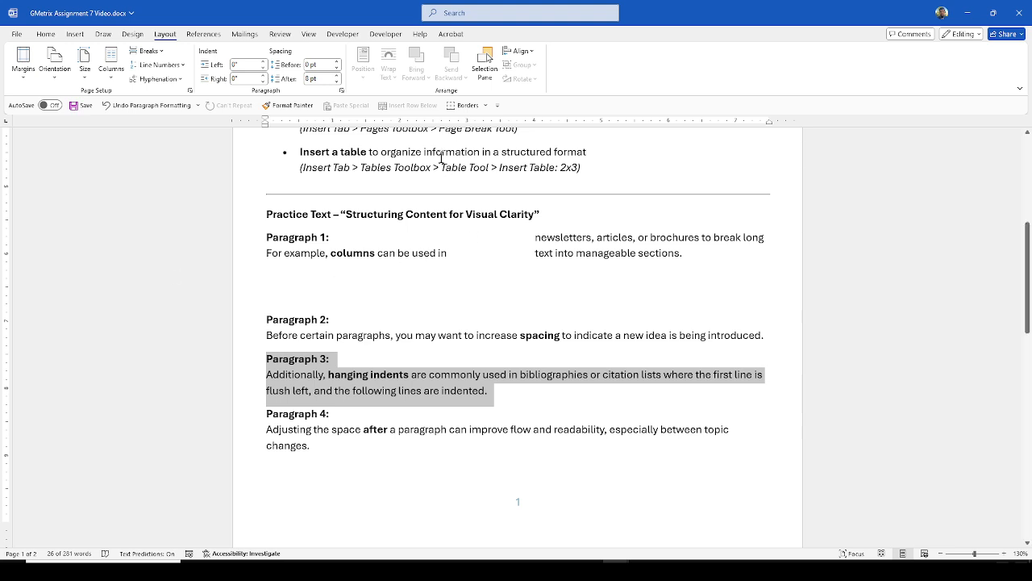
pyautogui.click(46, 36)
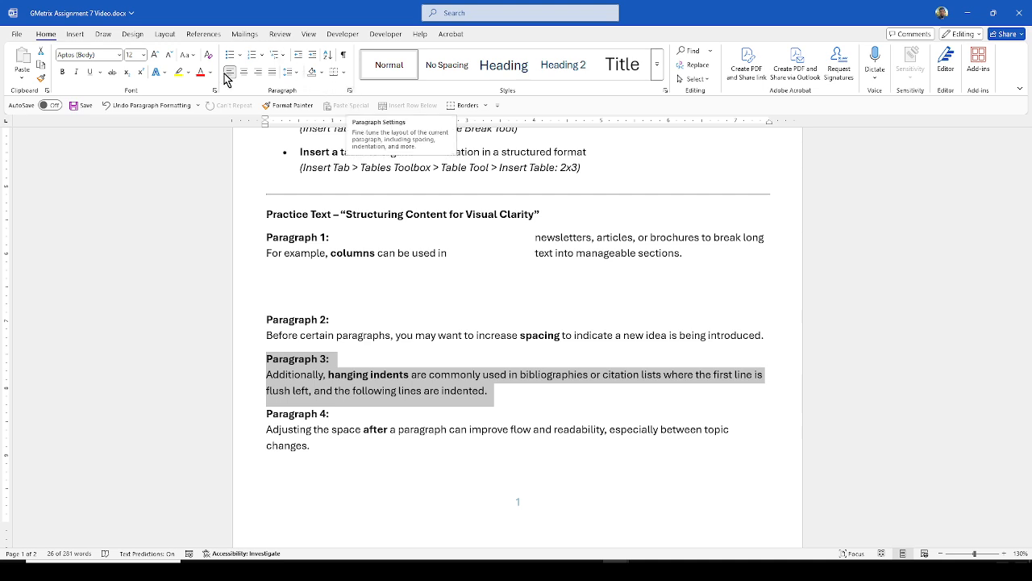
pyautogui.click(349, 91)
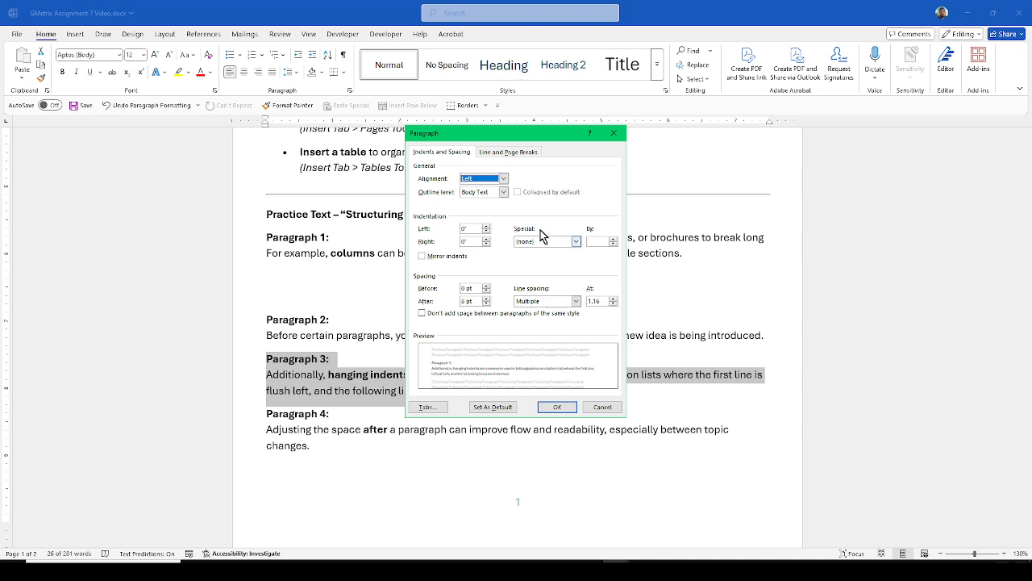
pyautogui.click(577, 241)
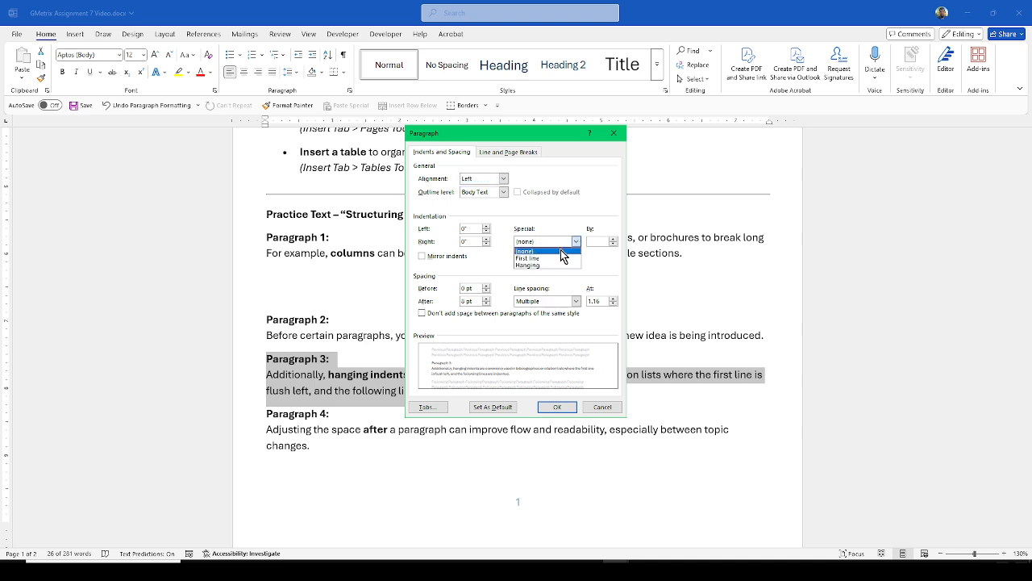
pyautogui.click(549, 266)
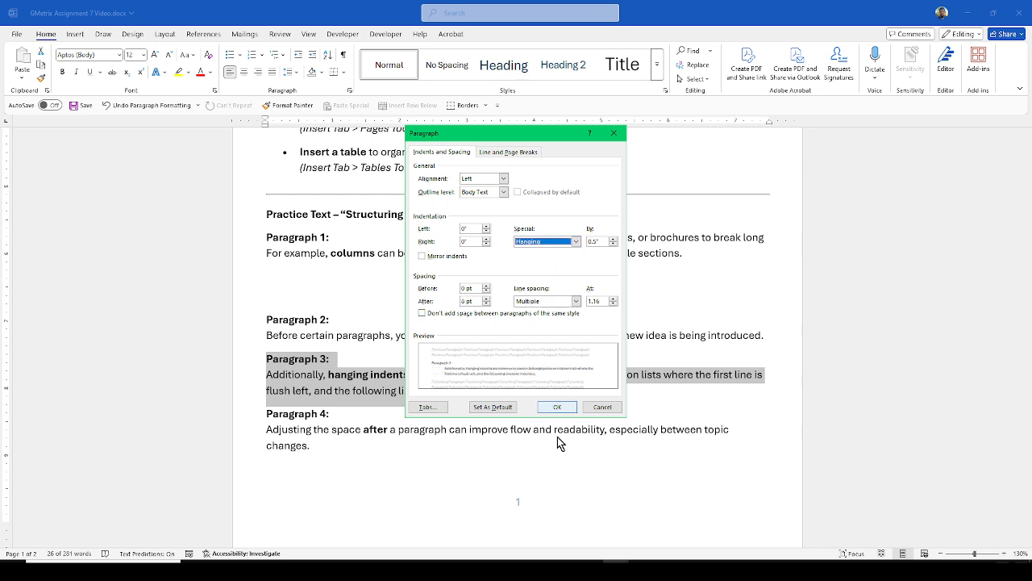
pyautogui.click(558, 409)
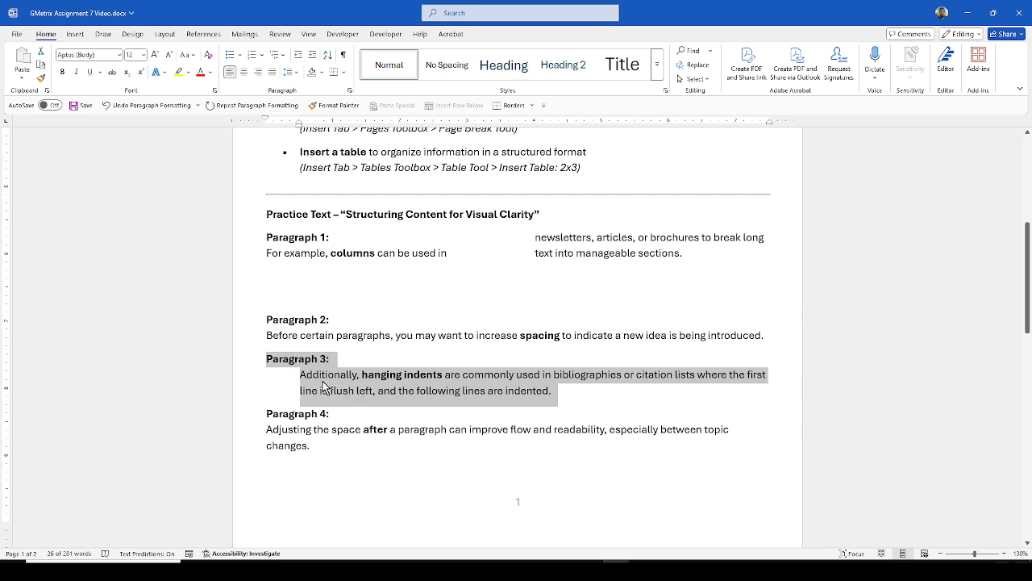
# Increase the spacing after Paragraph 4 to 54 pt and check its effect across the page boundary
pyautogui.scroll(-1, 319, 381)
pyautogui.scroll(-1, 319, 381)
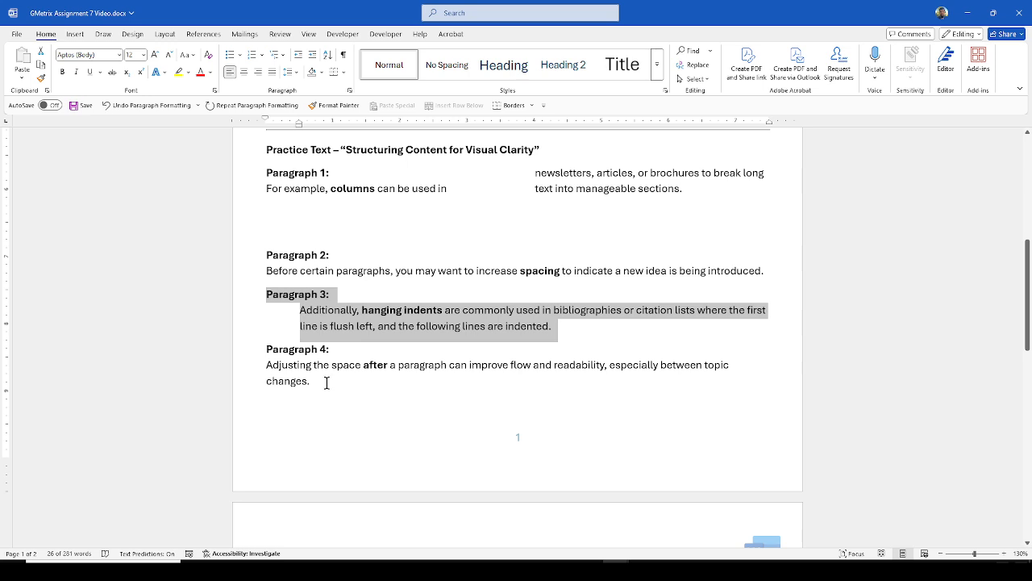
pyautogui.tripleClick(311, 380)
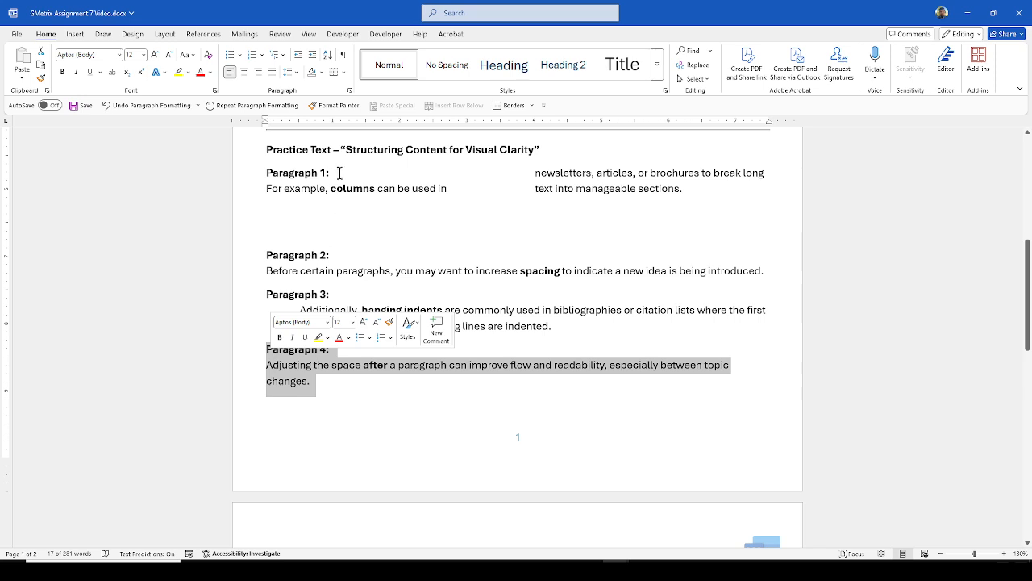
pyautogui.click(165, 34)
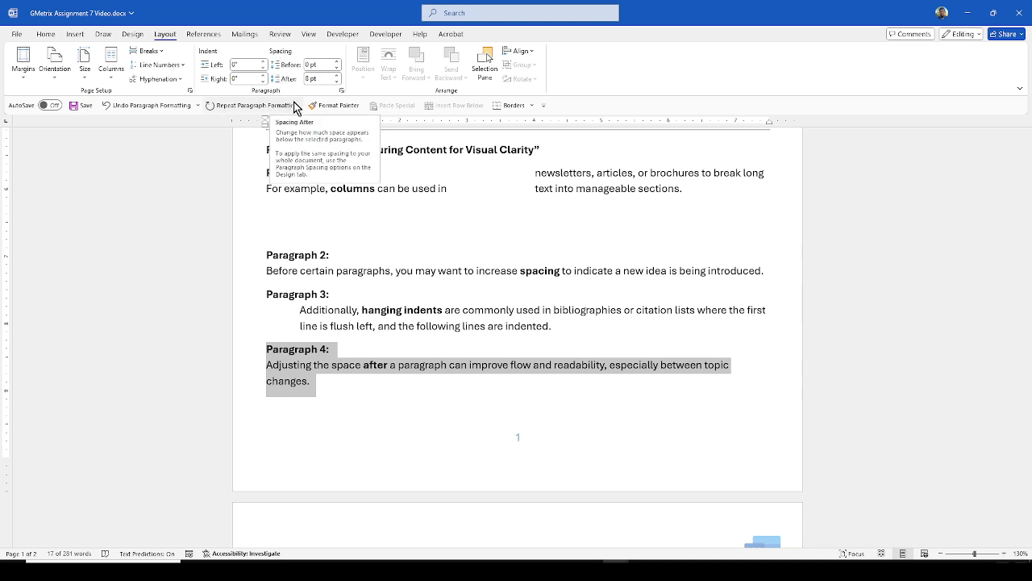
pyautogui.scroll(-1, 385, 422)
pyautogui.scroll(-2, 385, 419)
pyautogui.scroll(3, 379, 387)
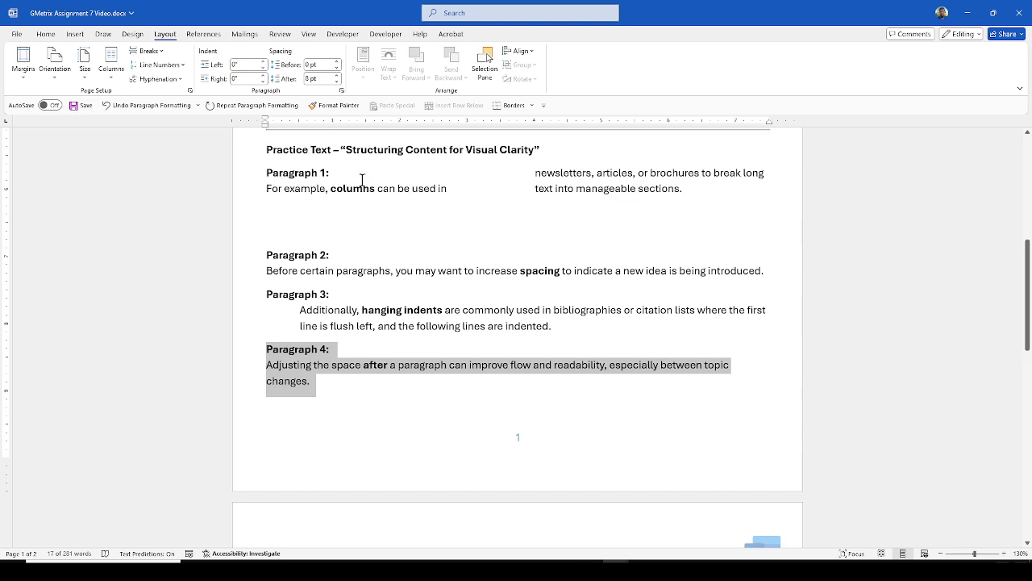
pyautogui.click(337, 74)
pyautogui.doubleClick(337, 74)
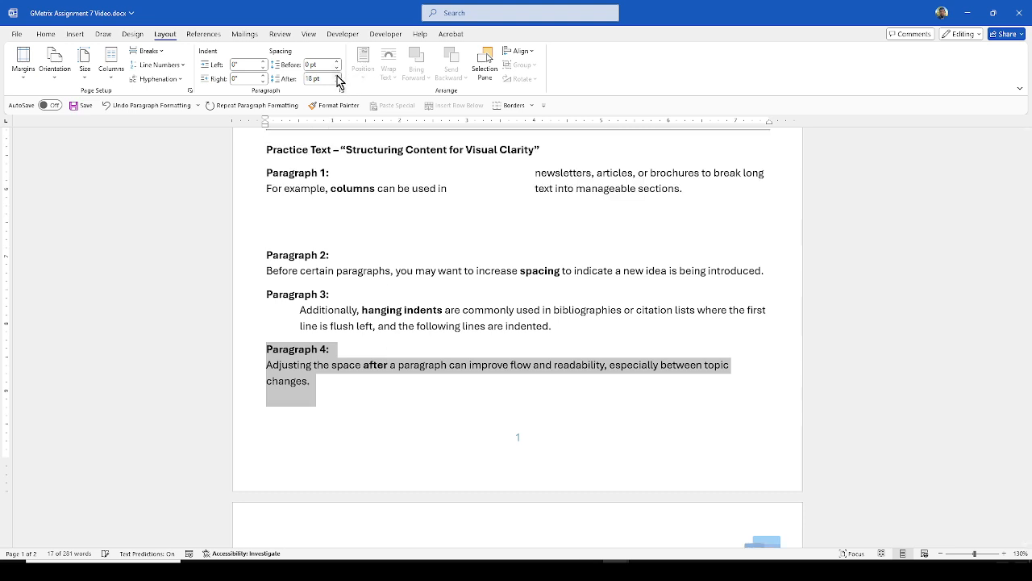
pyautogui.click(337, 75)
pyautogui.click(337, 75)
pyautogui.click(337, 75)
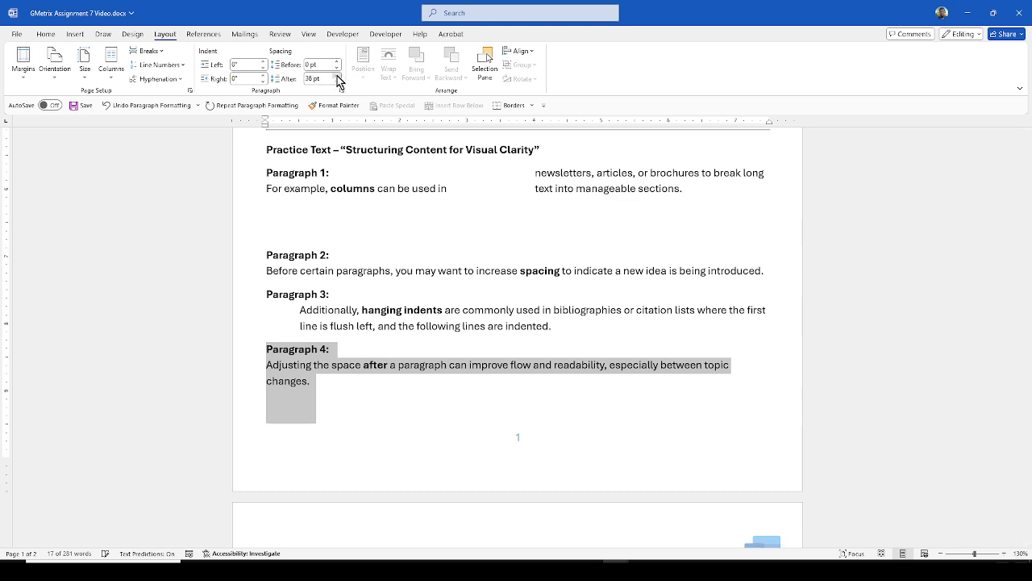
pyautogui.click(337, 75)
pyautogui.click(337, 75)
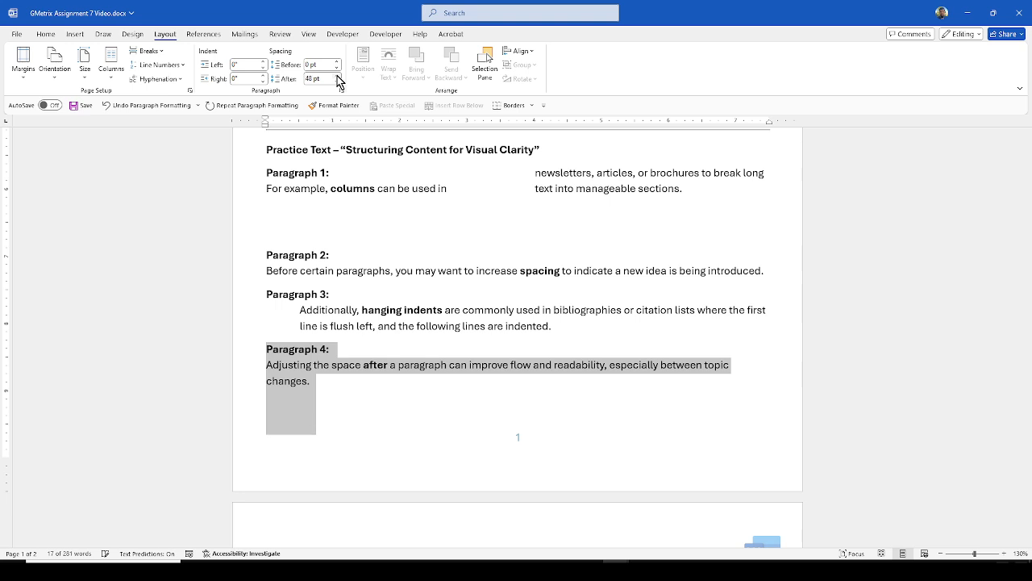
pyautogui.click(337, 75)
pyautogui.scroll(-3, 327, 429)
pyautogui.scroll(-3, 328, 430)
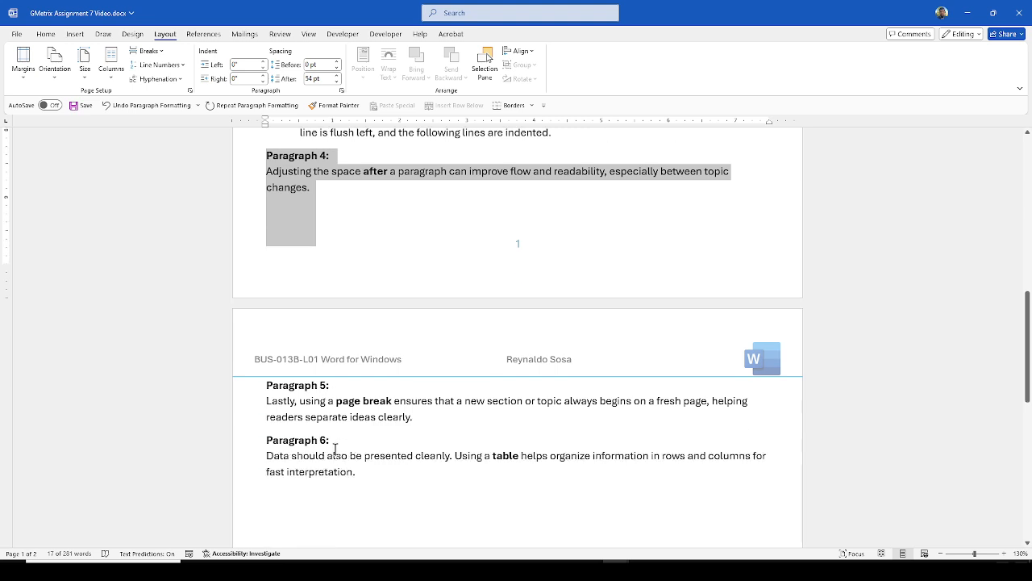
pyautogui.scroll(2, 347, 219)
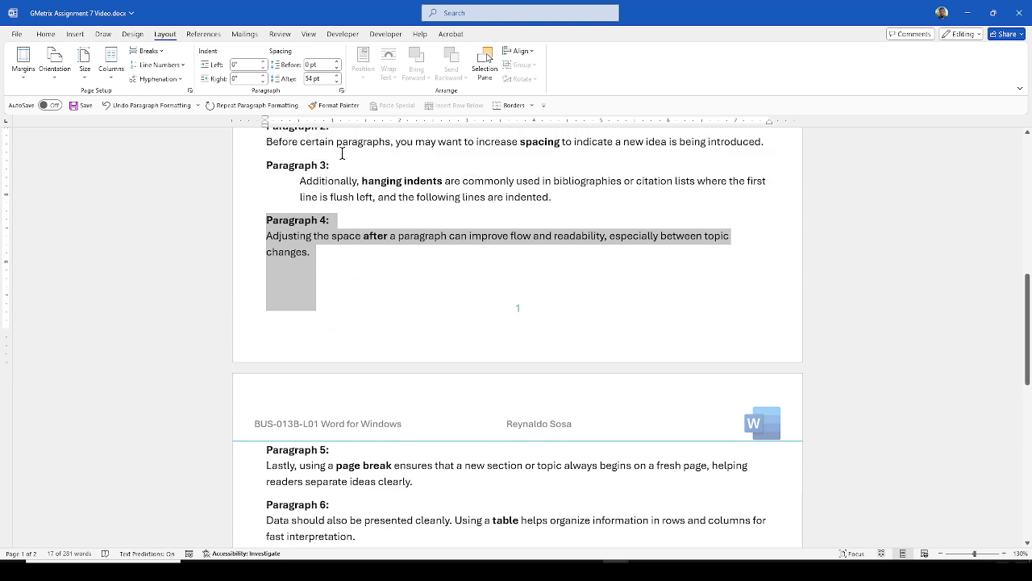
# Adjust the spacing after Paragraph 4 further, ending at 66 pt
pyautogui.click(337, 75)
pyautogui.click(337, 75)
pyautogui.click(337, 76)
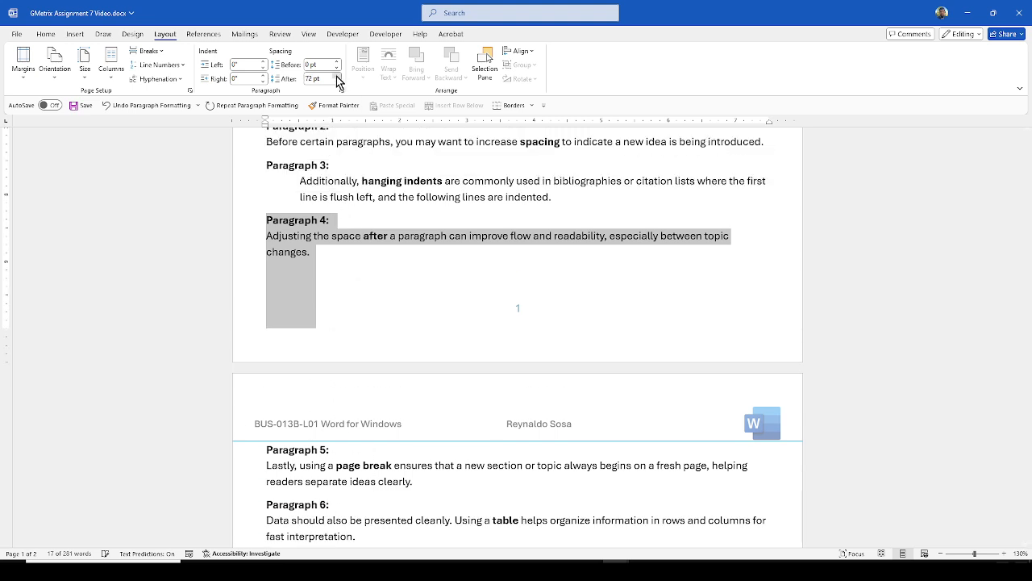
pyautogui.click(337, 76)
pyautogui.click(337, 76)
pyautogui.click(337, 76)
pyautogui.click(337, 76)
pyautogui.click(337, 75)
pyautogui.click(337, 76)
pyautogui.click(337, 76)
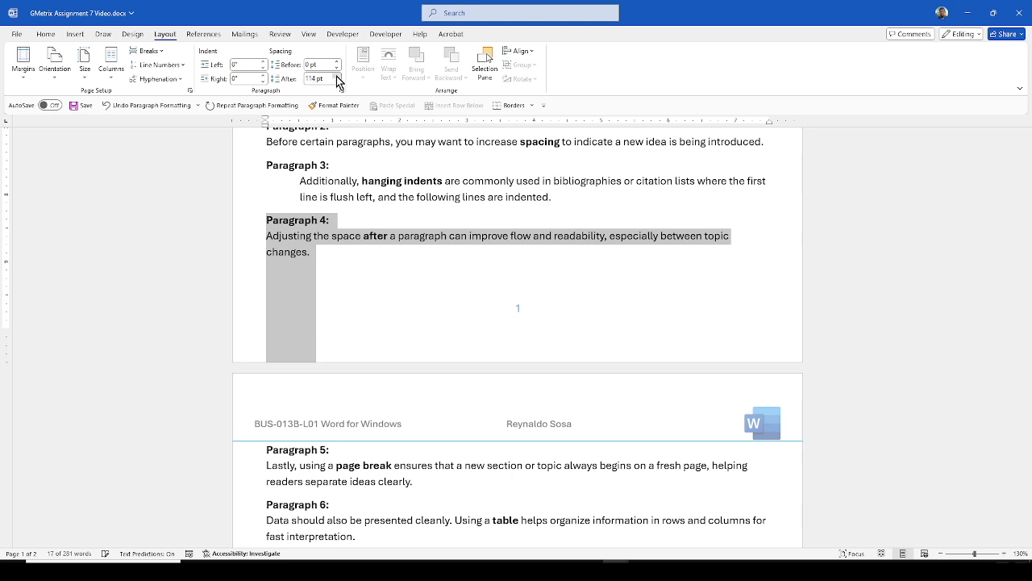
pyautogui.click(337, 76)
pyautogui.click(337, 75)
pyautogui.click(337, 81)
pyautogui.click(336, 82)
pyautogui.click(337, 82)
pyautogui.click(336, 82)
pyautogui.click(336, 82)
pyautogui.click(336, 82)
pyautogui.click(336, 82)
pyautogui.click(336, 82)
pyautogui.click(337, 83)
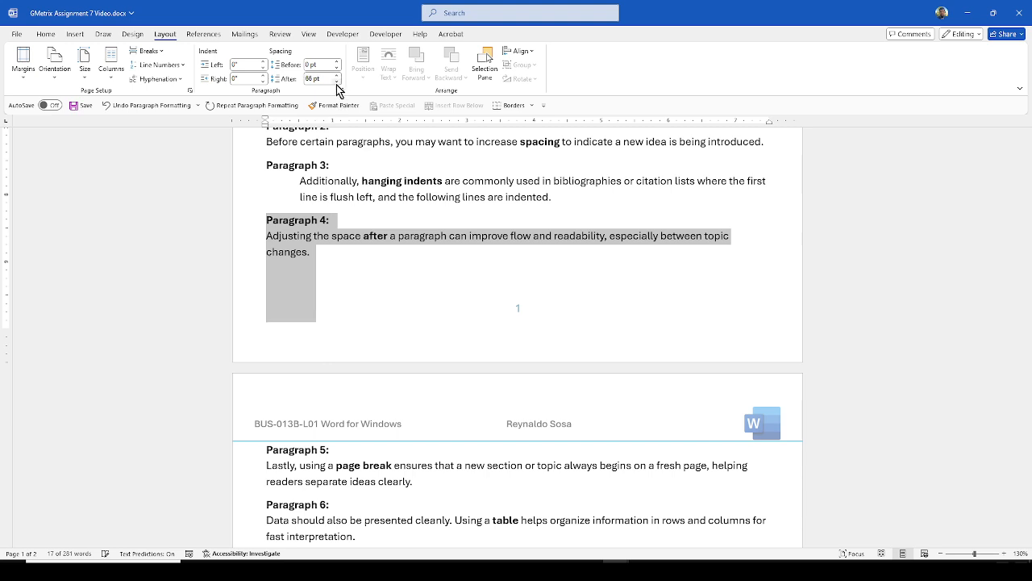
# Insert a page break before the Paragraph 4 heading and check the spacing after that paragraph on the new page
pyautogui.click(273, 220)
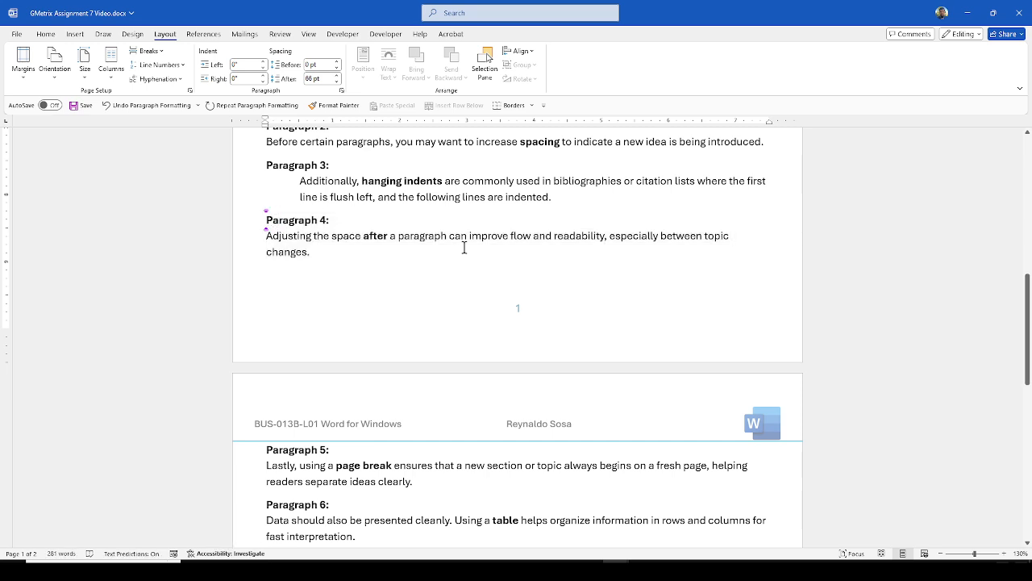
pyautogui.hotkey('ctrl', 'Return')
pyautogui.scroll(-5, 315, 333)
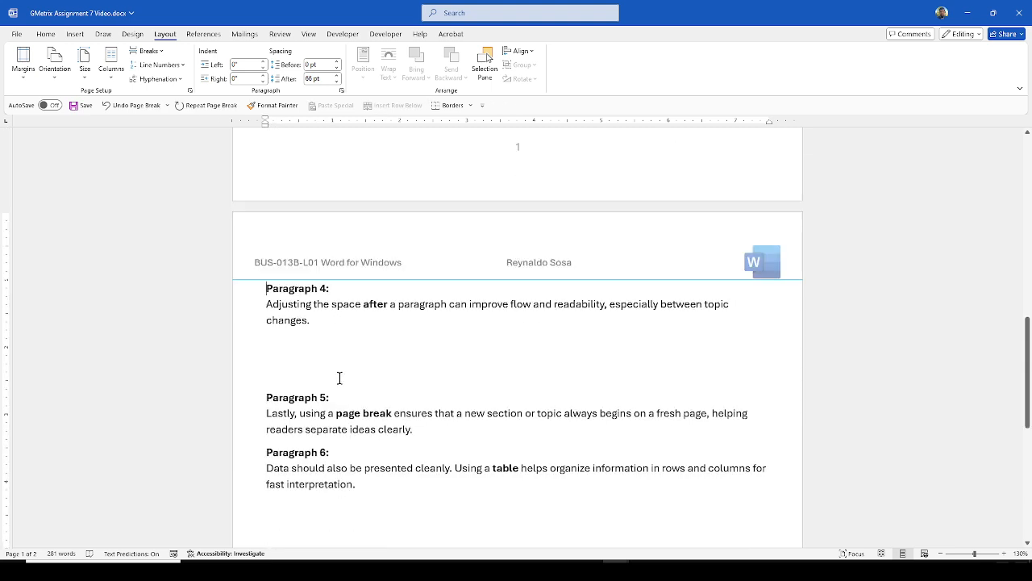
pyautogui.moveTo(277, 277); pyautogui.dragTo(321, 309)
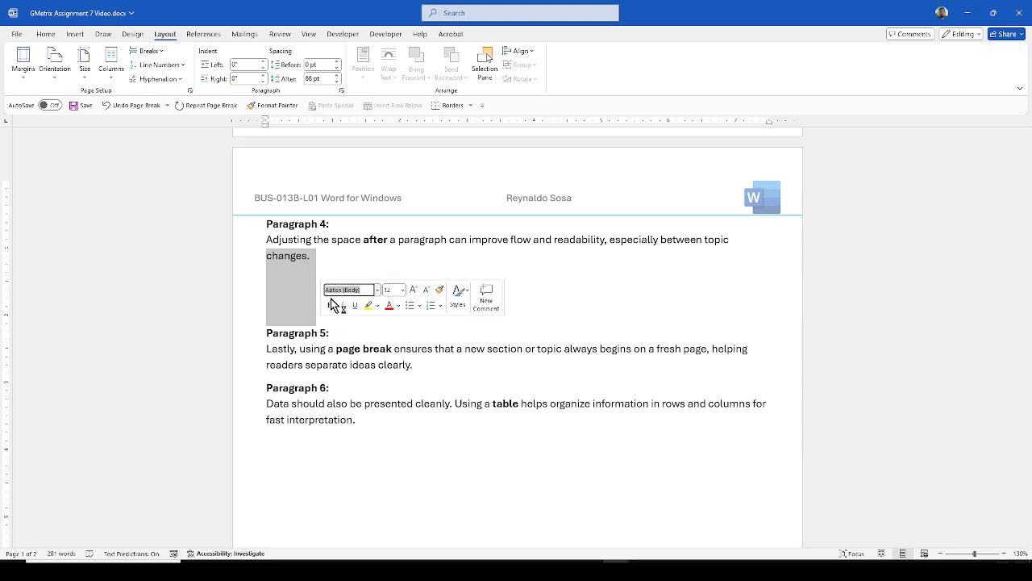
pyautogui.click(312, 256)
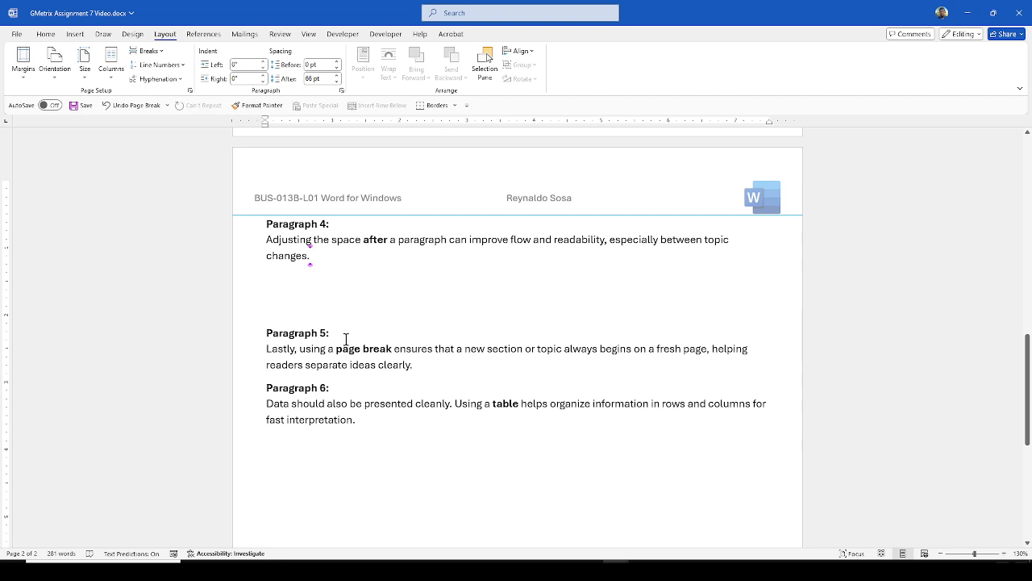
pyautogui.scroll(-1, 346, 339)
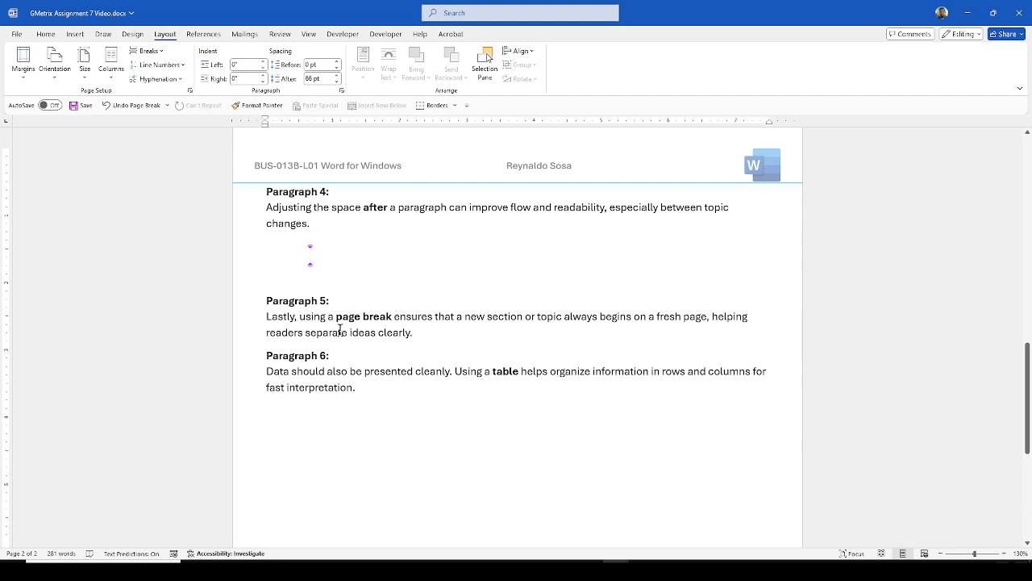
# Insert a page break before the Paragraph 5 heading so Paragraphs 5 and 6 start on a new page
pyautogui.click(295, 261)
pyautogui.click(289, 270)
pyautogui.click(265, 295)
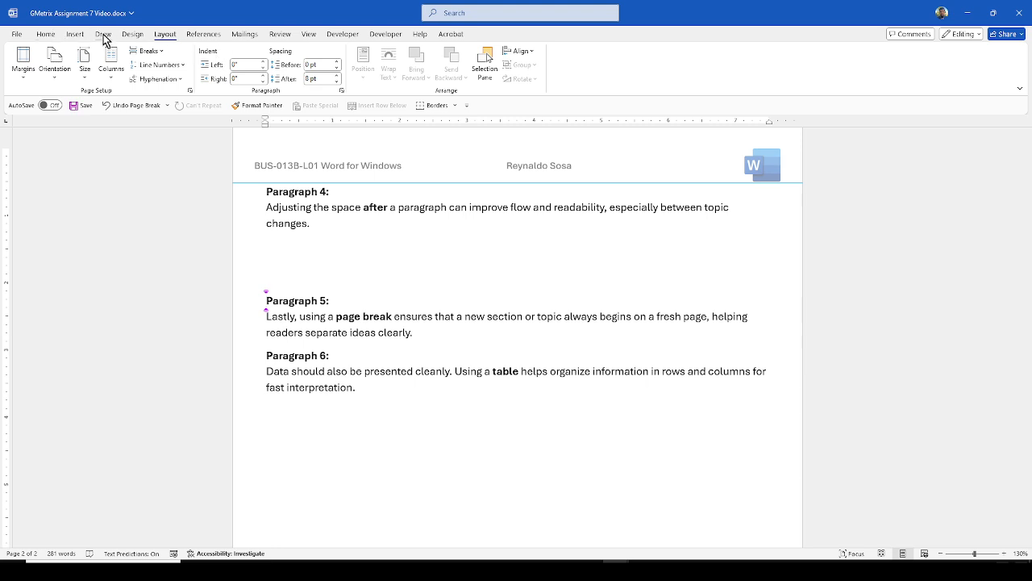
pyautogui.click(75, 34)
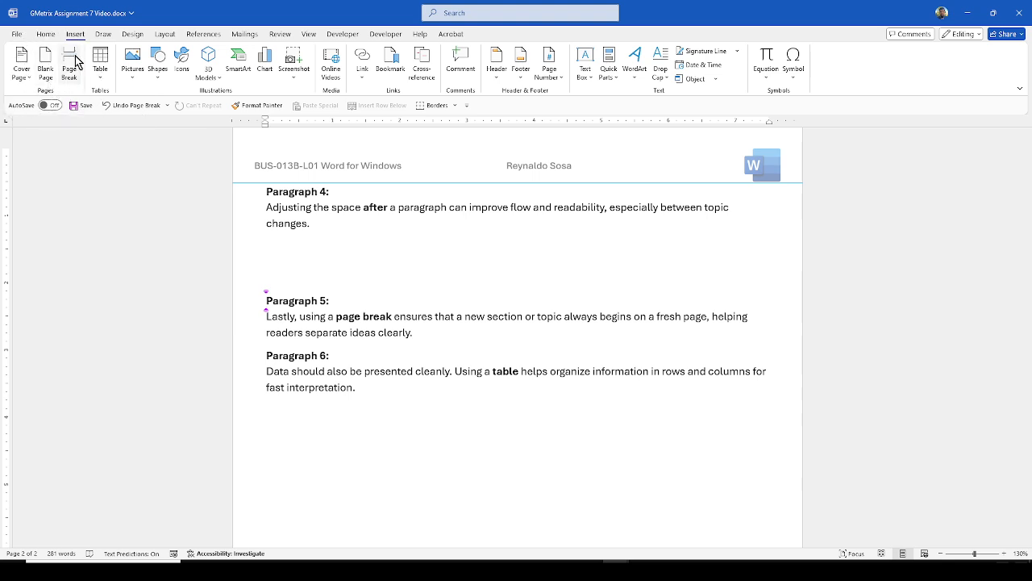
pyautogui.click(69, 63)
pyautogui.scroll(-2, 449, 376)
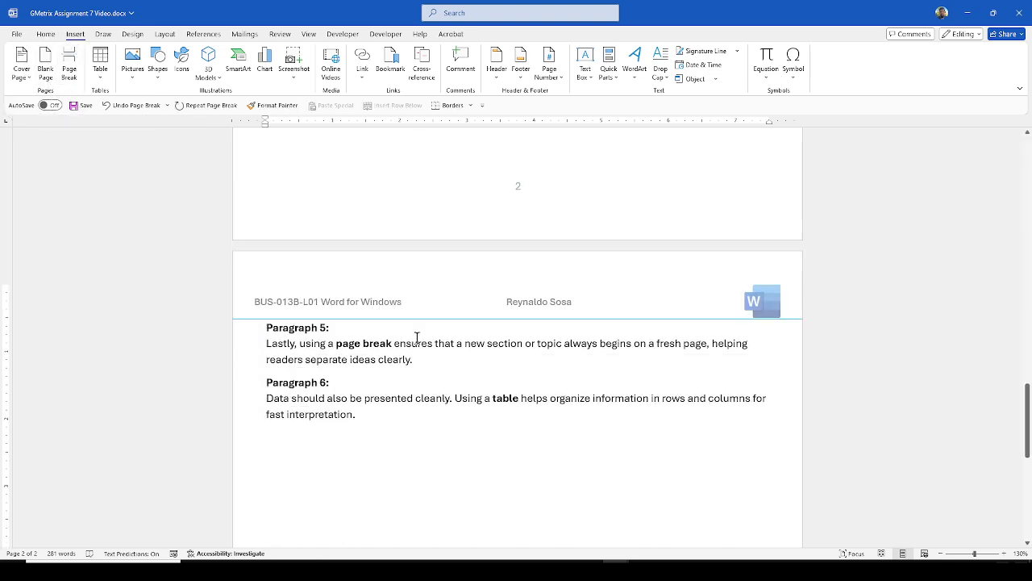
pyautogui.scroll(-1, 417, 338)
pyautogui.click(419, 392)
pyautogui.scroll(-6, 448, 435)
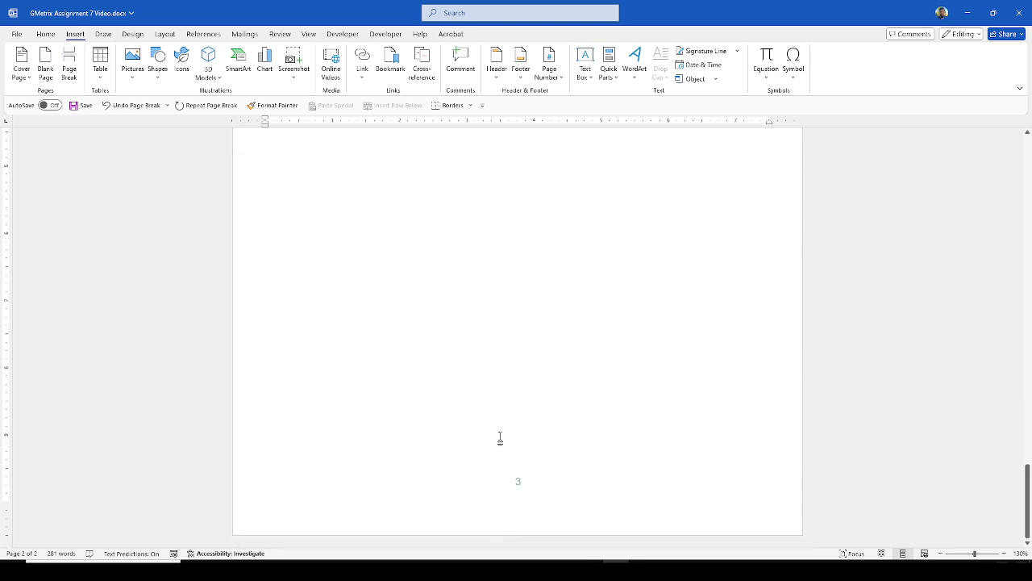
pyautogui.scroll(8, 506, 385)
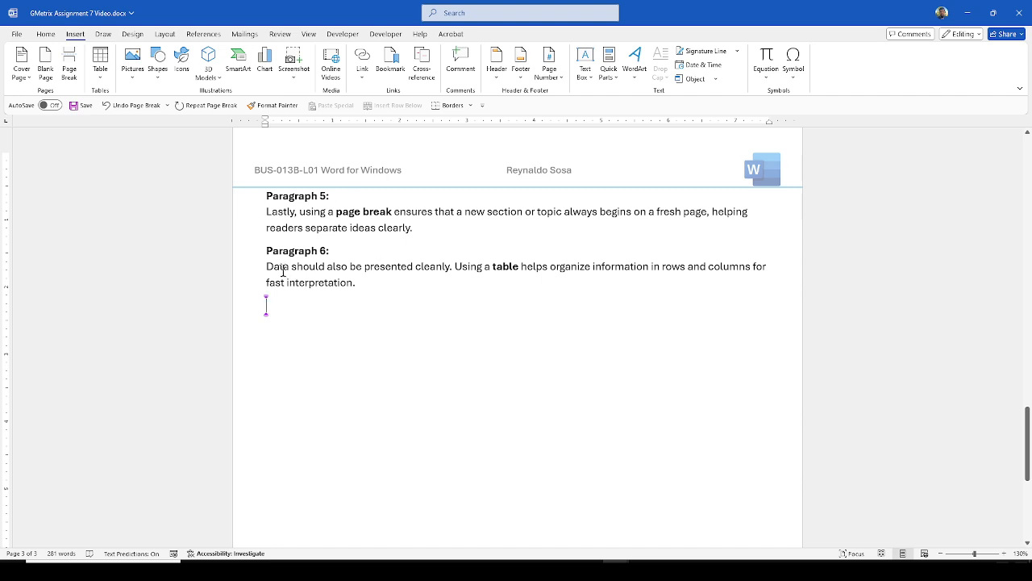
# Insert a table with two columns and three rows on the empty line below the Paragraph 6 text
pyautogui.moveTo(267, 266); pyautogui.dragTo(590, 283)
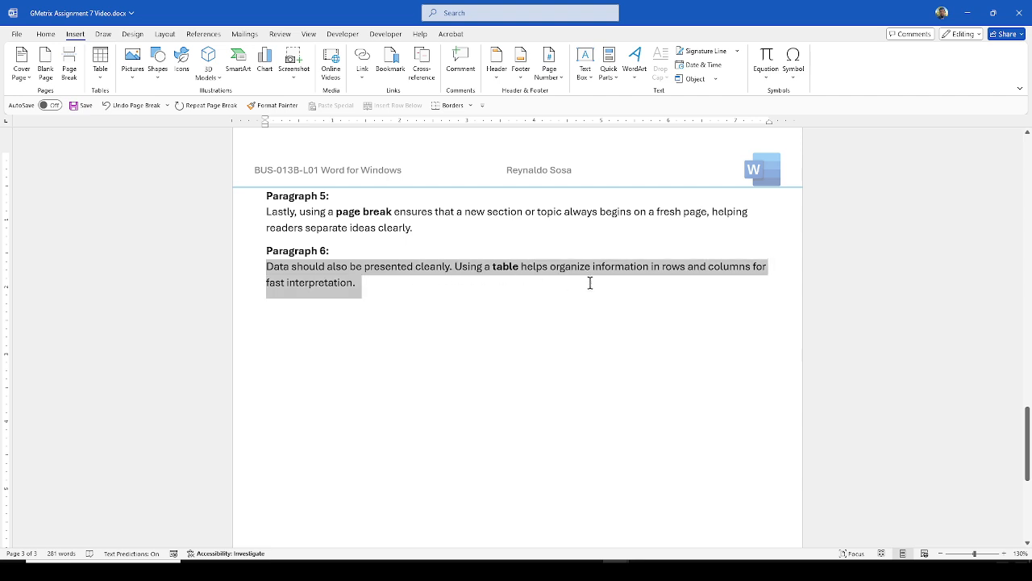
pyautogui.click(407, 325)
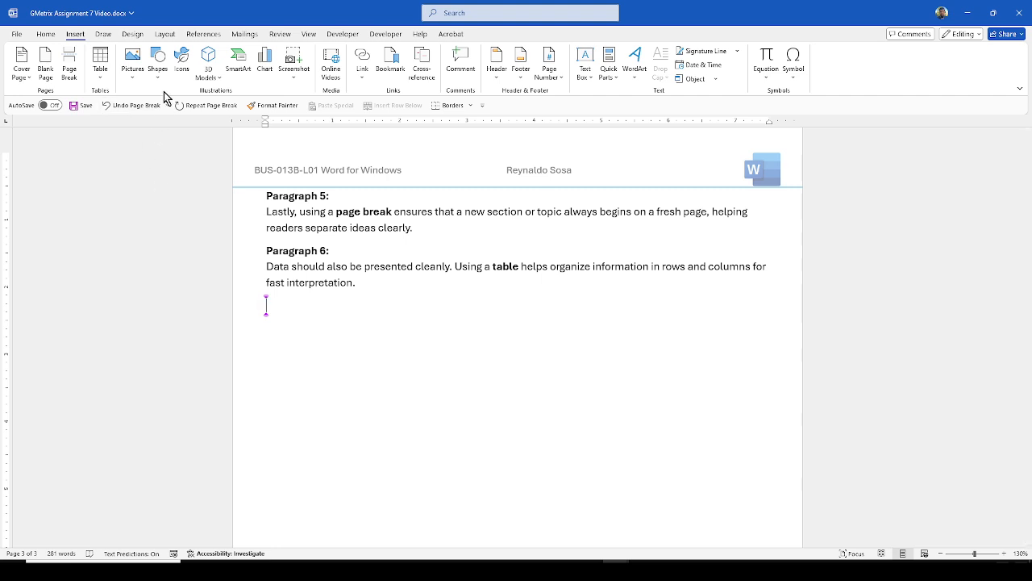
pyautogui.click(102, 79)
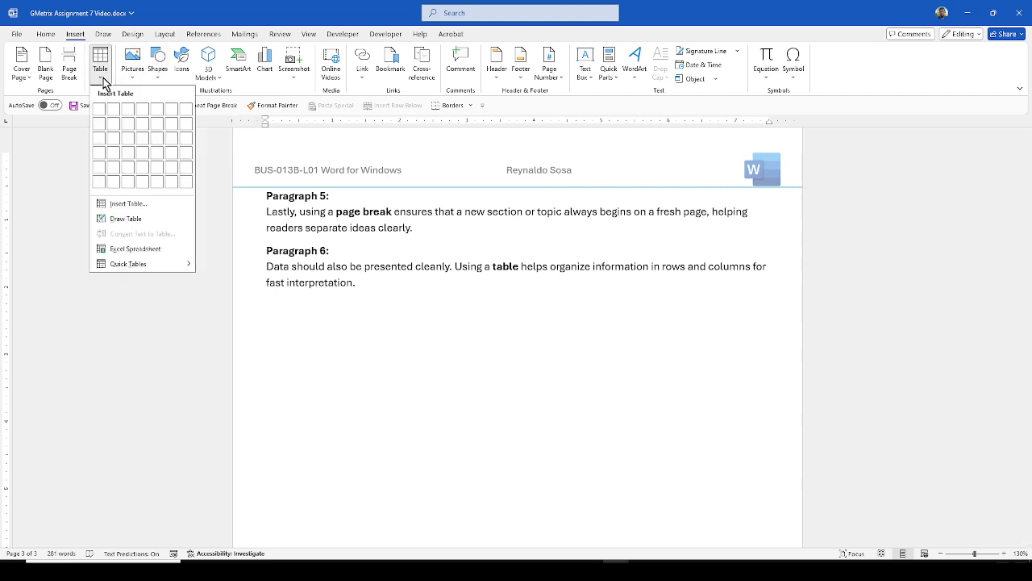
pyautogui.click(489, 394)
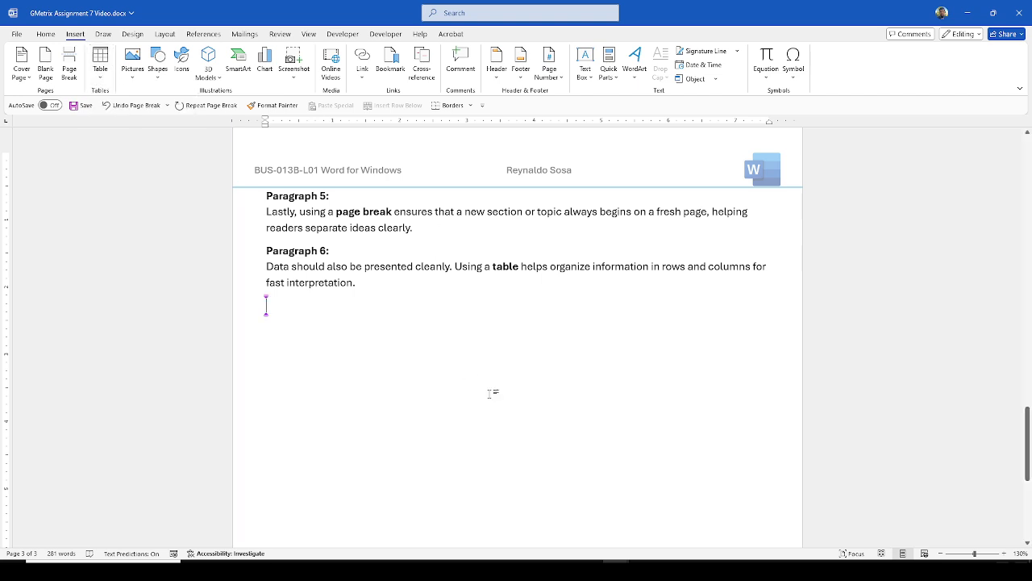
pyautogui.click(50, 37)
pyautogui.click(78, 37)
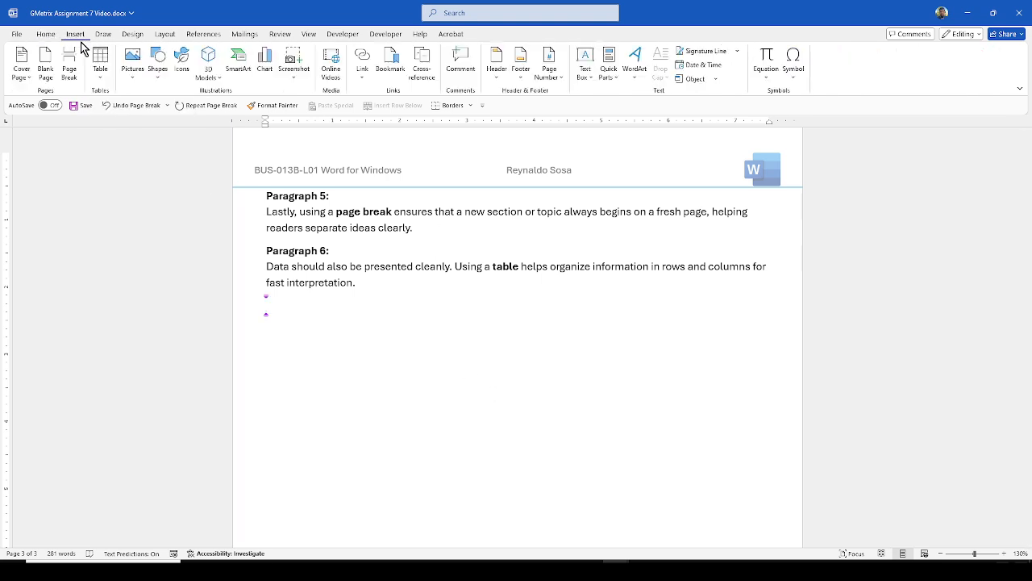
pyautogui.click(104, 76)
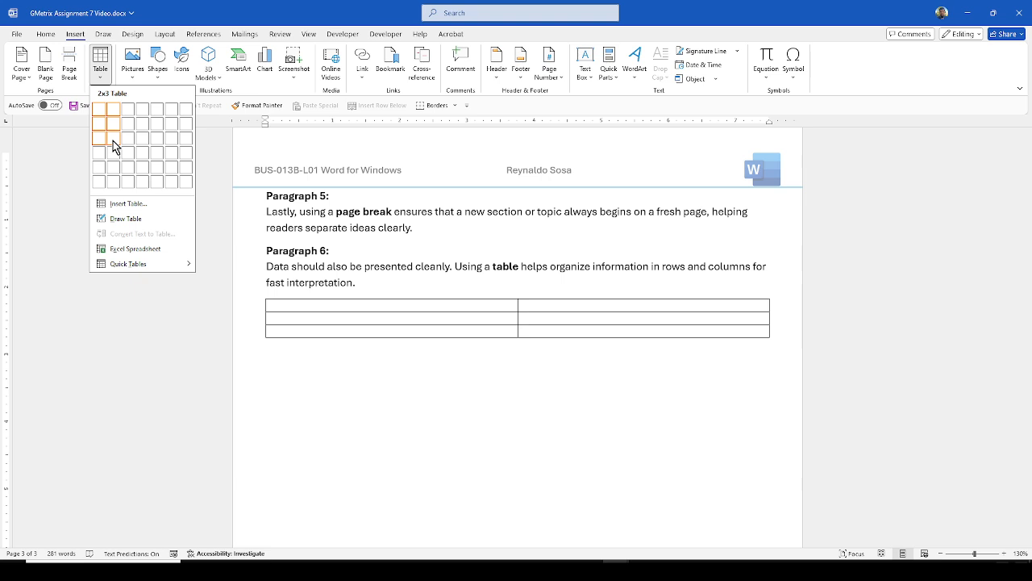
pyautogui.click(112, 140)
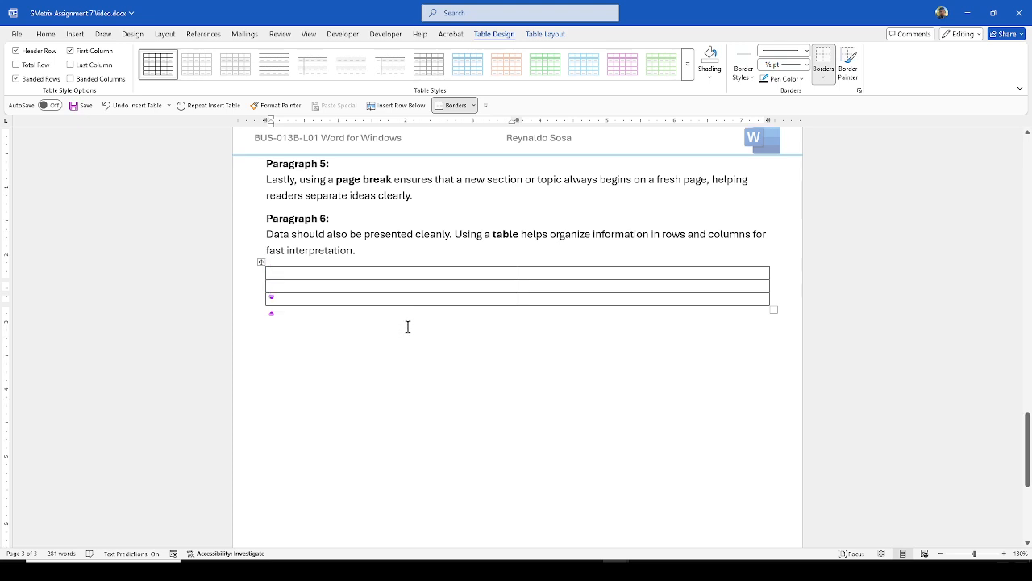
# Review the document from the new table back through the page breaks before Paragraphs 5 and 4
pyautogui.scroll(1, 465, 331)
pyautogui.scroll(-2, 460, 389)
pyautogui.click(775, 373)
pyautogui.scroll(-4, 383, 325)
pyautogui.scroll(-2, 382, 325)
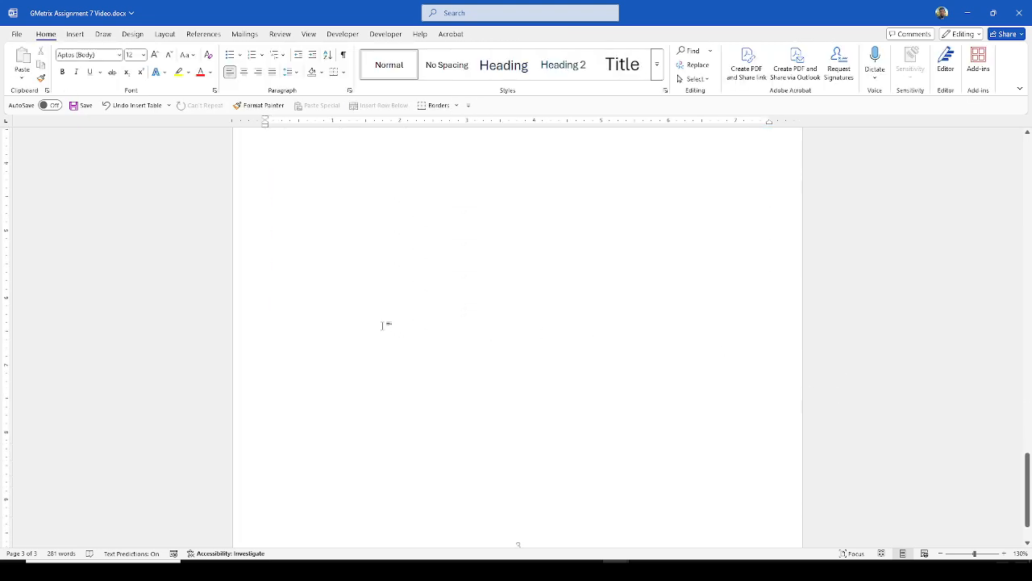
pyautogui.scroll(6, 384, 324)
pyautogui.scroll(5, 541, 416)
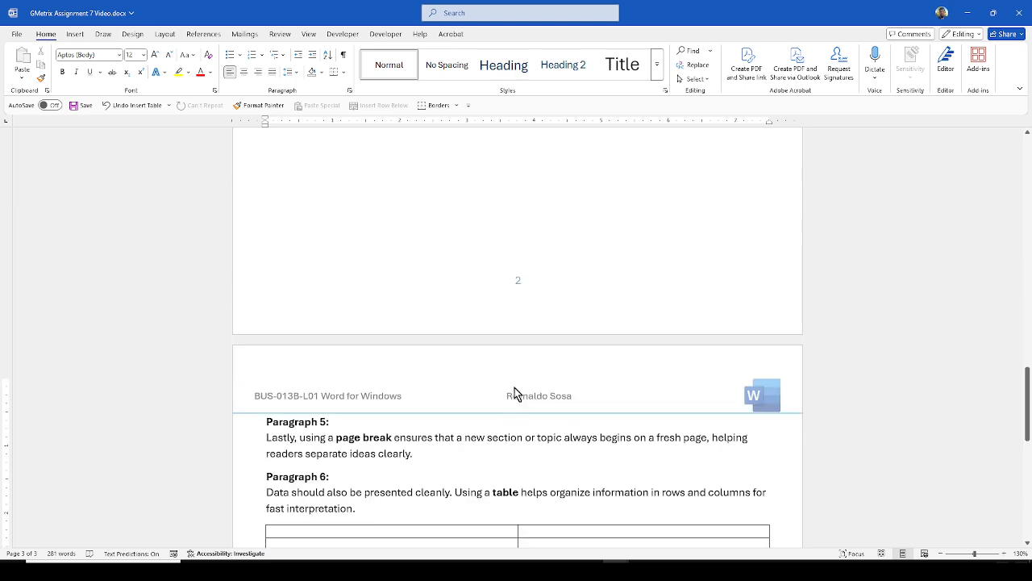
pyautogui.scroll(3, 417, 331)
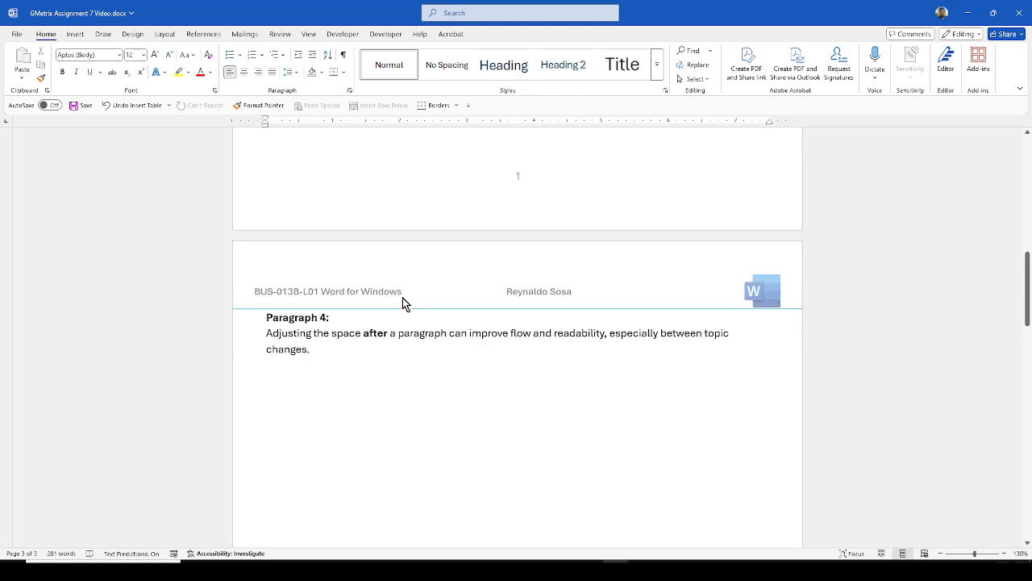